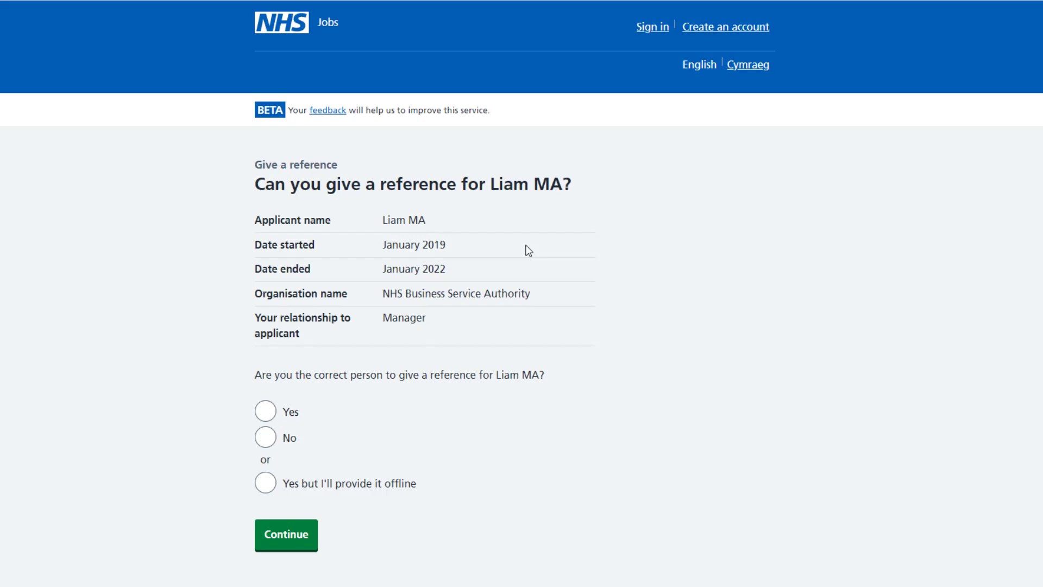
Step: Answer Yes to being the correct person to give the reference and submit it
left_click(273, 417)
left_click(292, 546)
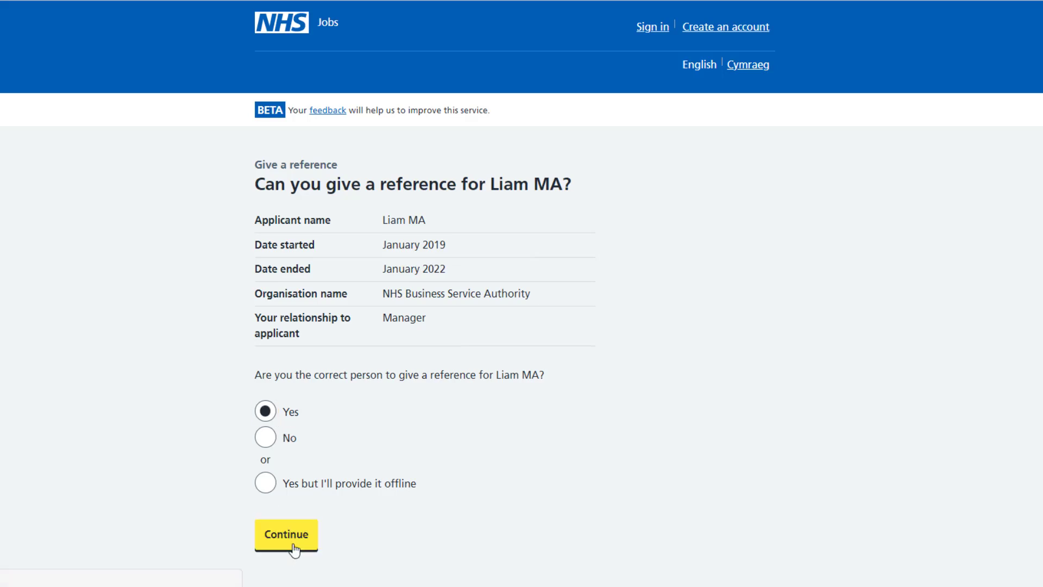
left_click(313, 279)
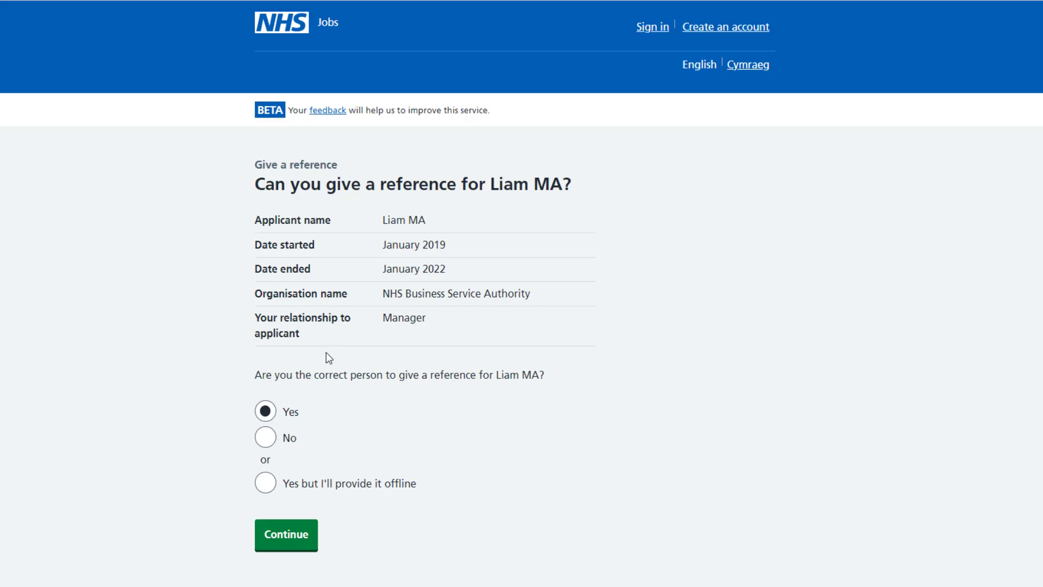
Step: Change the answer to No, then choose to provide the reference offline and continue
left_click(272, 447)
left_click(286, 548)
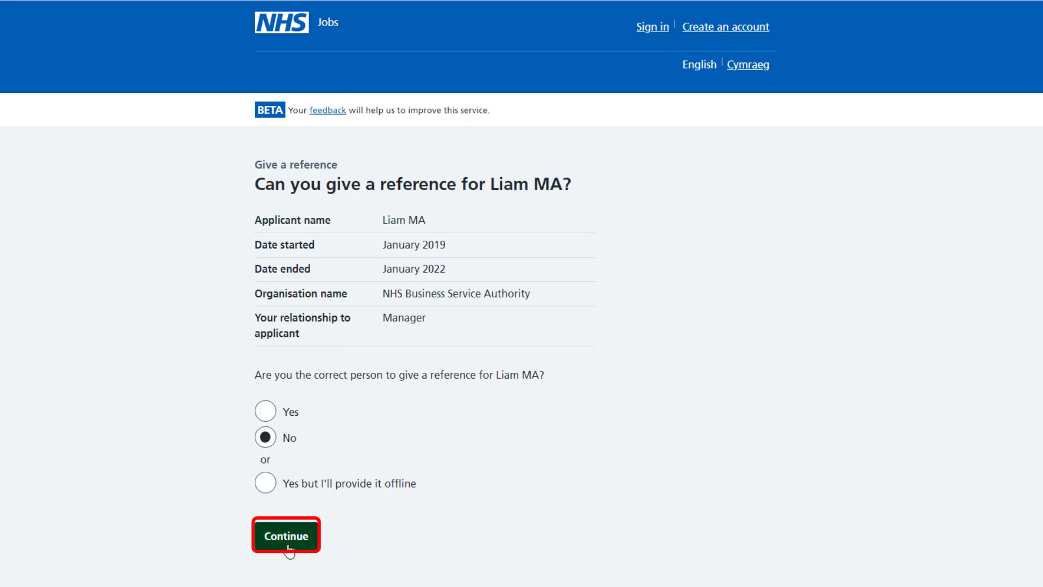
left_click(299, 253)
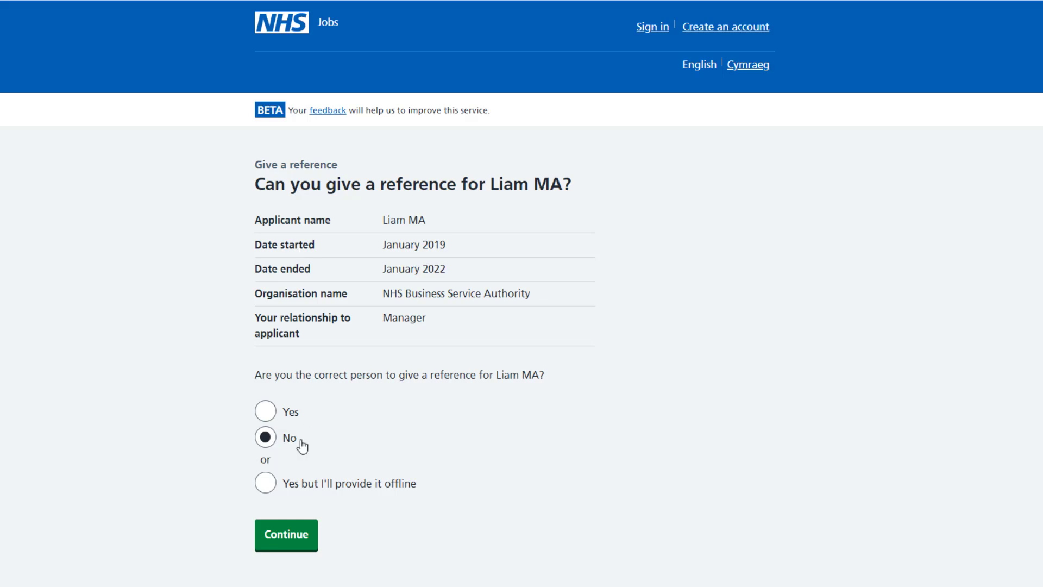
left_click(266, 488)
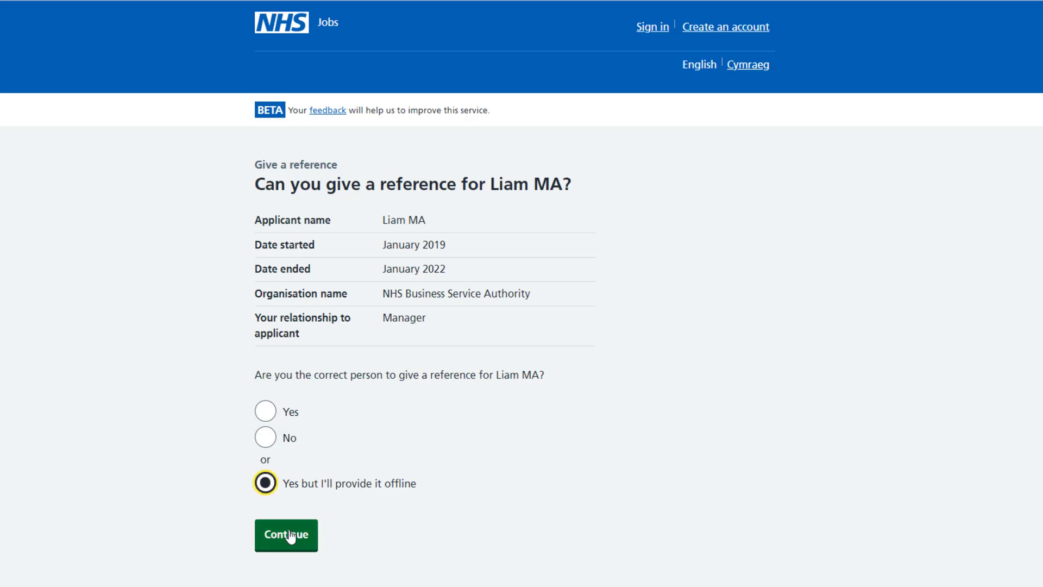
left_click(290, 539)
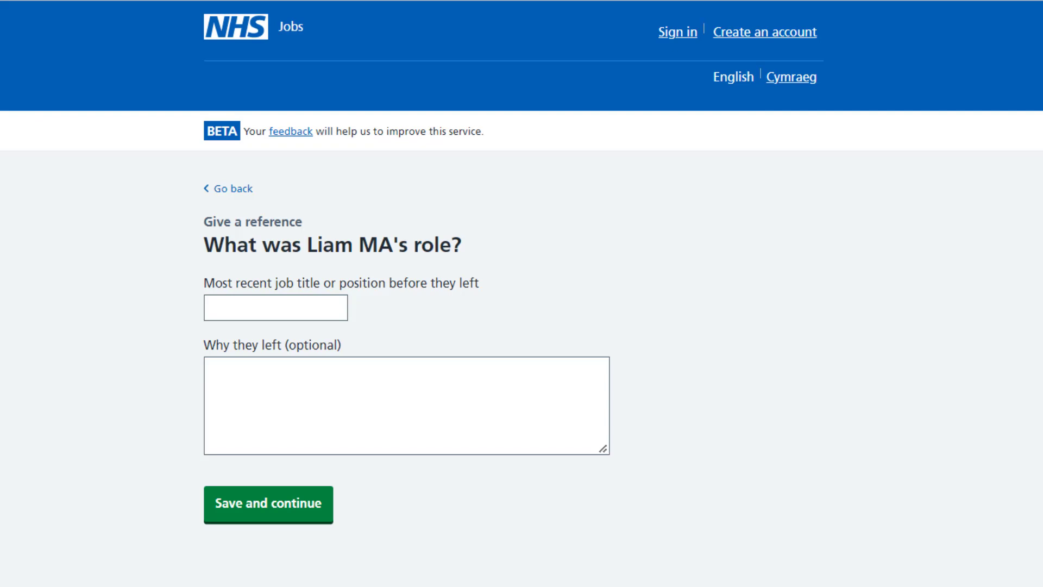
Step: Enter job title 'IT Trainer' and leaving reason 'Career progression with another employer.', then save
left_click(310, 306)
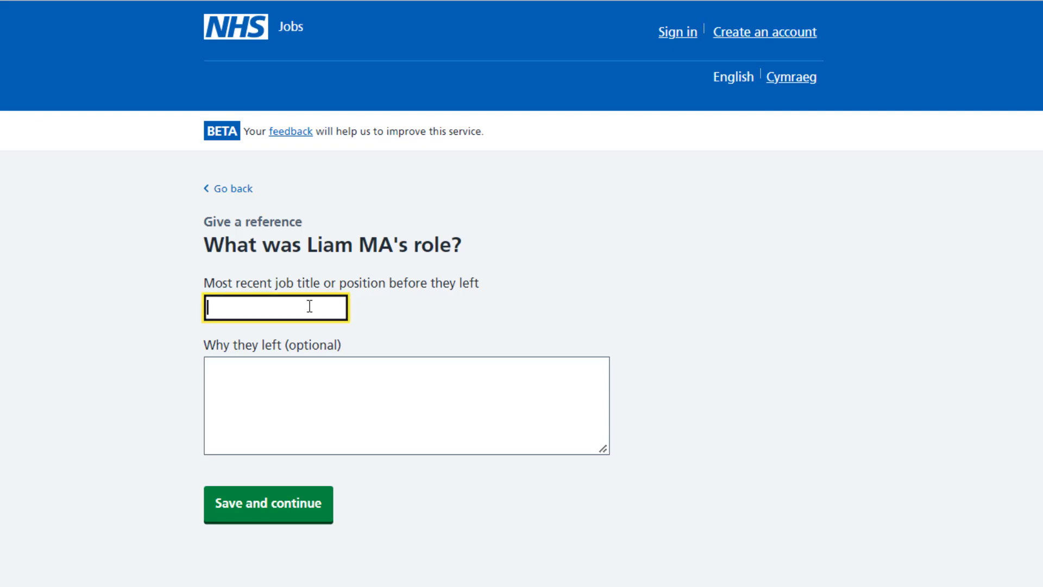
type("IT Trainer")
left_click(296, 375)
type("Ca")
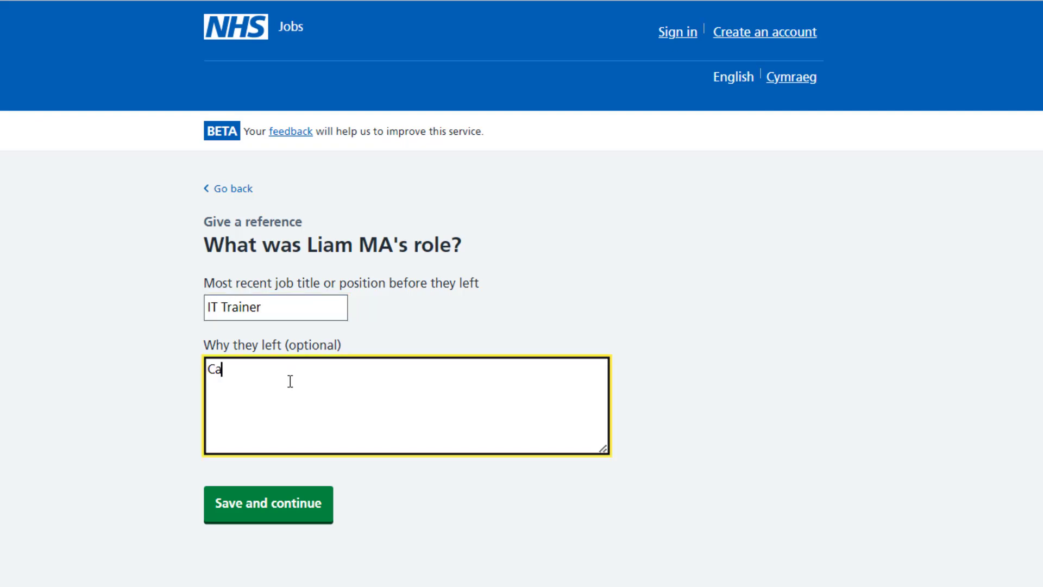
type("reer progression with")
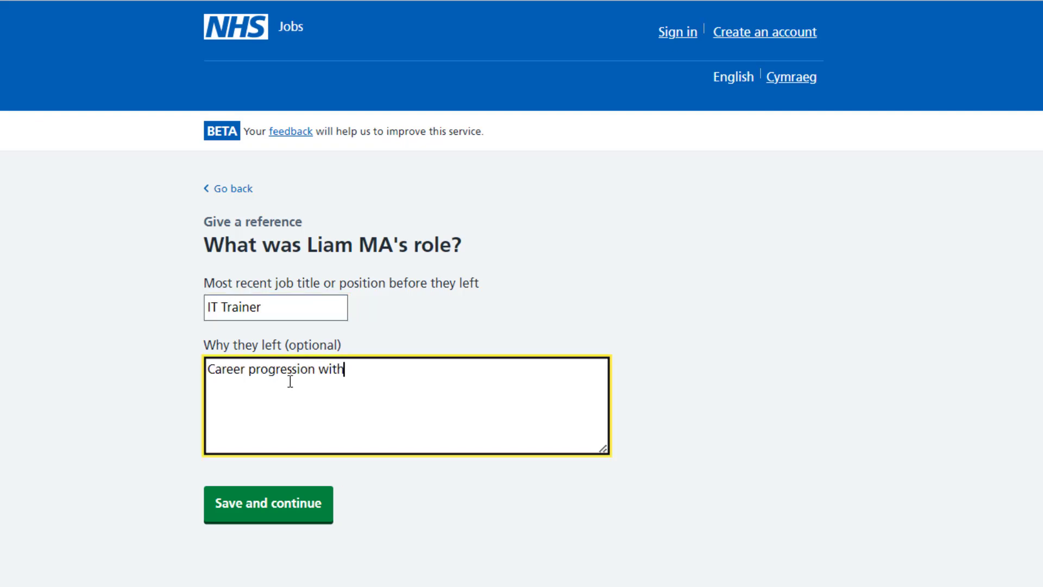
type(" another employer.")
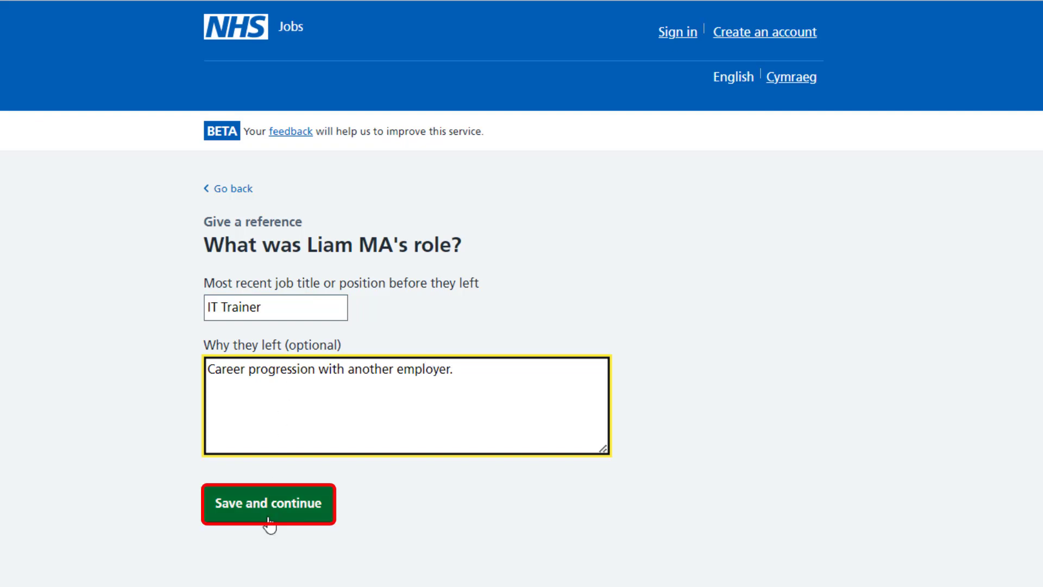
left_click(269, 523)
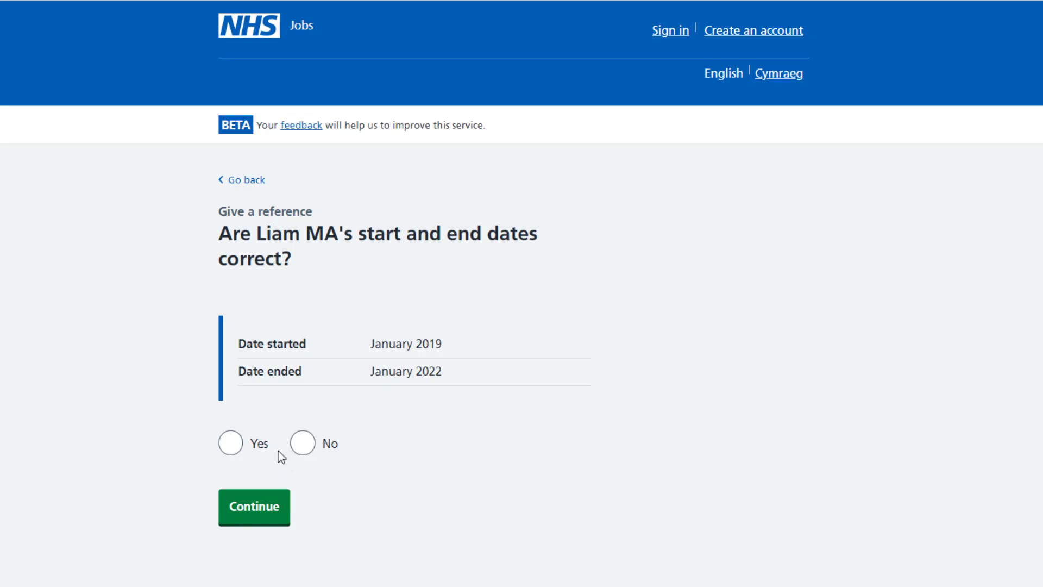
Step: Mark the listed start and end employment dates as incorrect
left_click(230, 453)
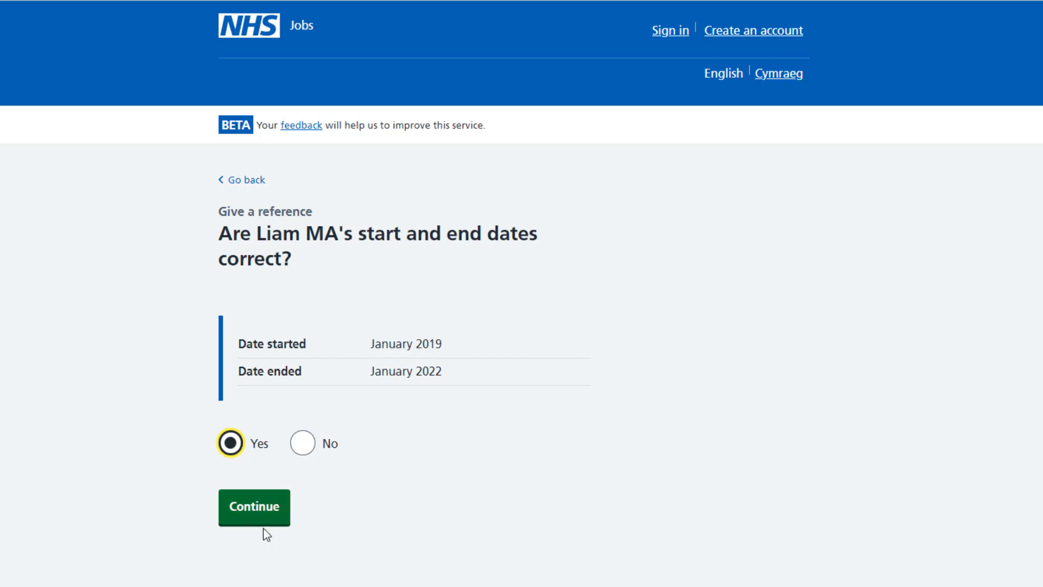
left_click(266, 526)
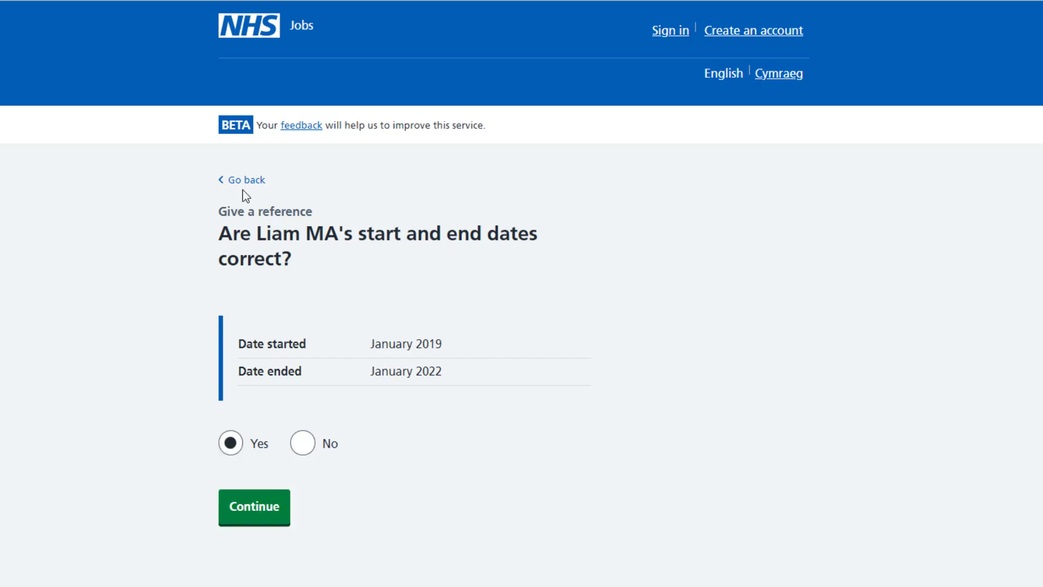
left_click(303, 446)
left_click(250, 522)
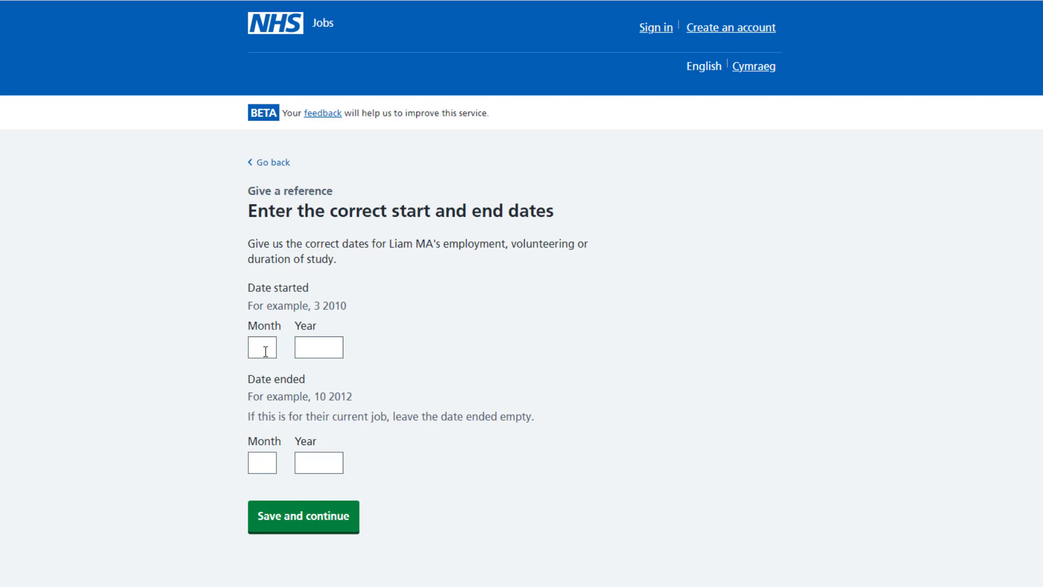
Step: Enter corrected employment dates 01/2018 to 01/2022 and save
left_click(265, 352)
type("01")
key("Tab")
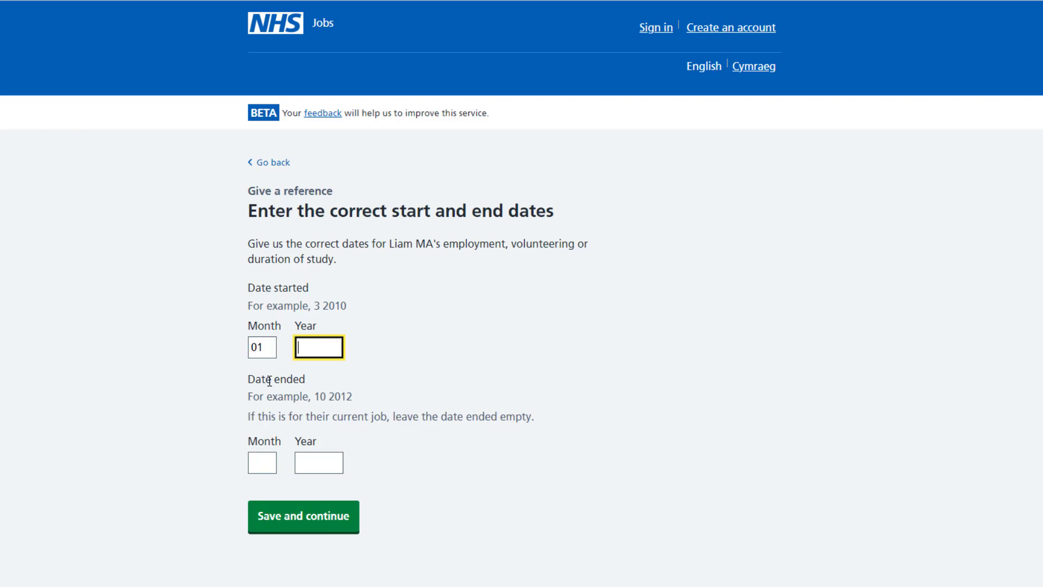
type("2018")
left_click(270, 463)
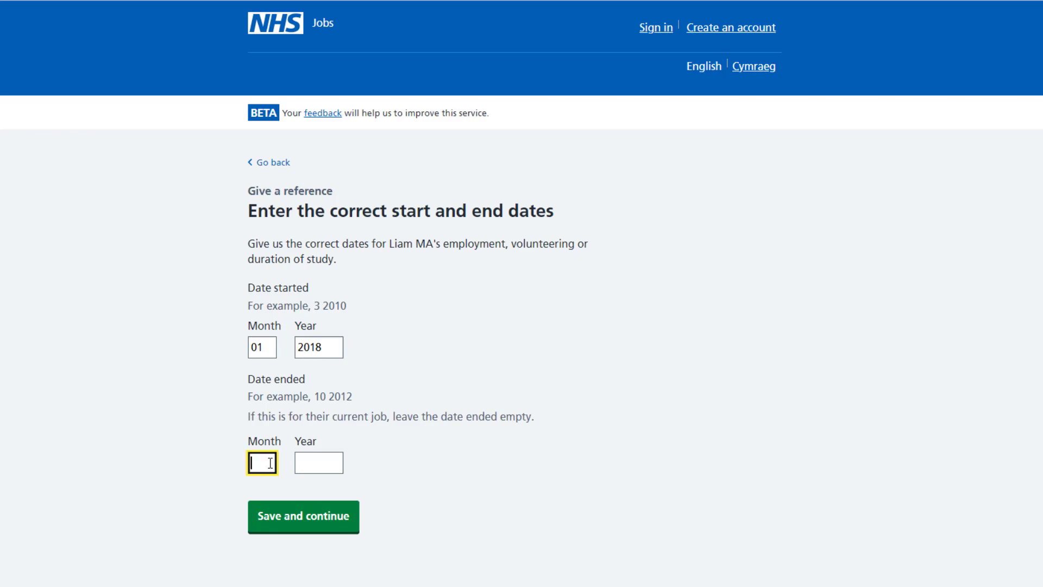
type("01")
left_click(327, 461)
type("2022")
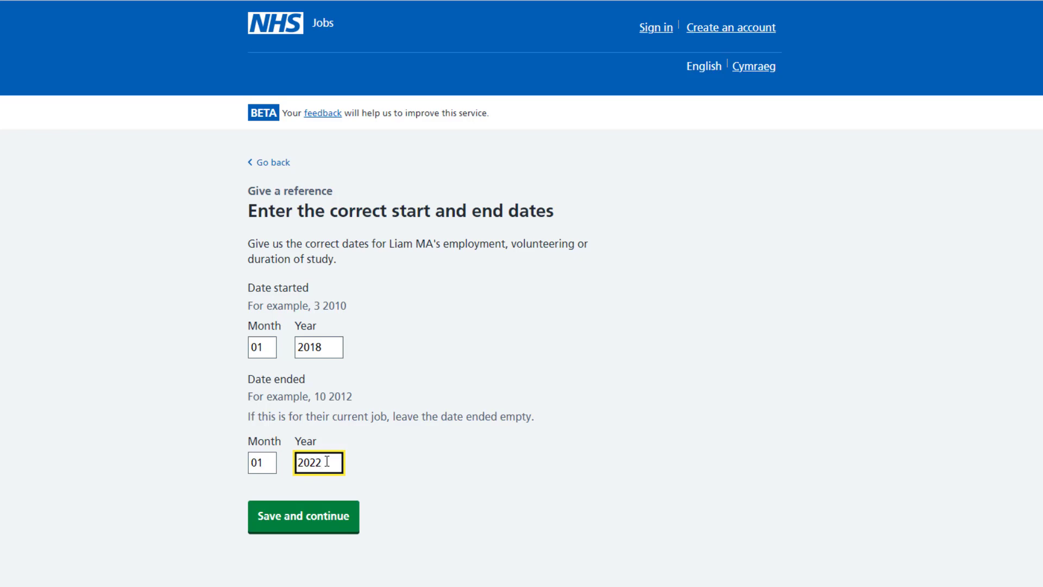
left_click(306, 535)
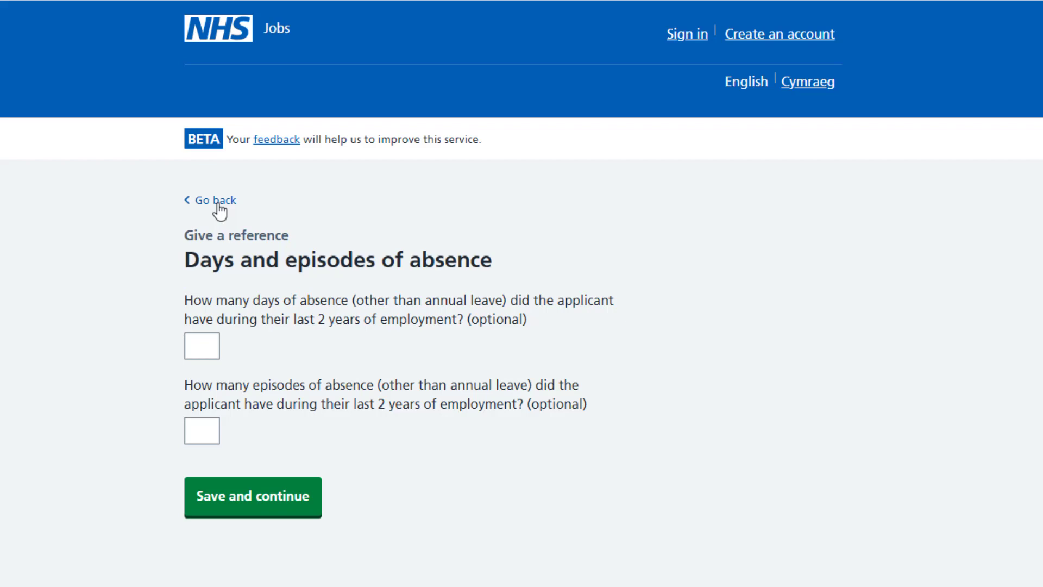
Step: Enter 2 days of absence and 4 absence episodes, then save
left_click(202, 349)
type("2")
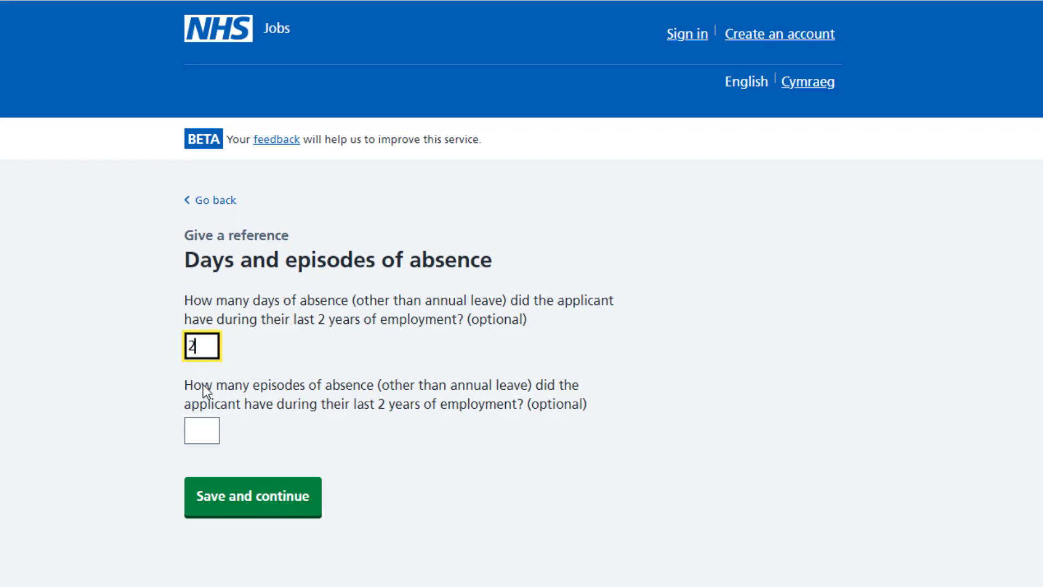
left_click(205, 431)
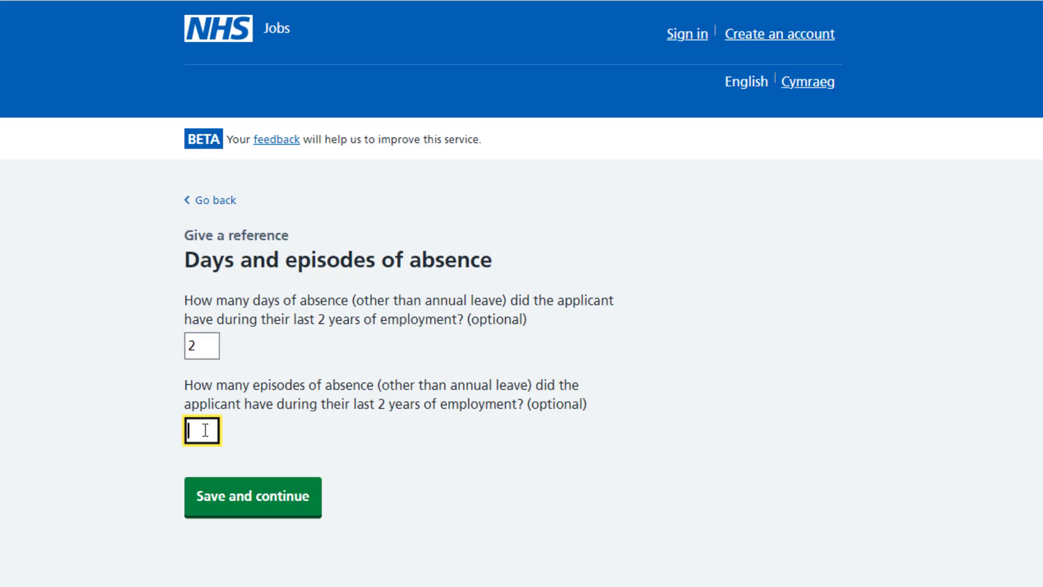
type("4")
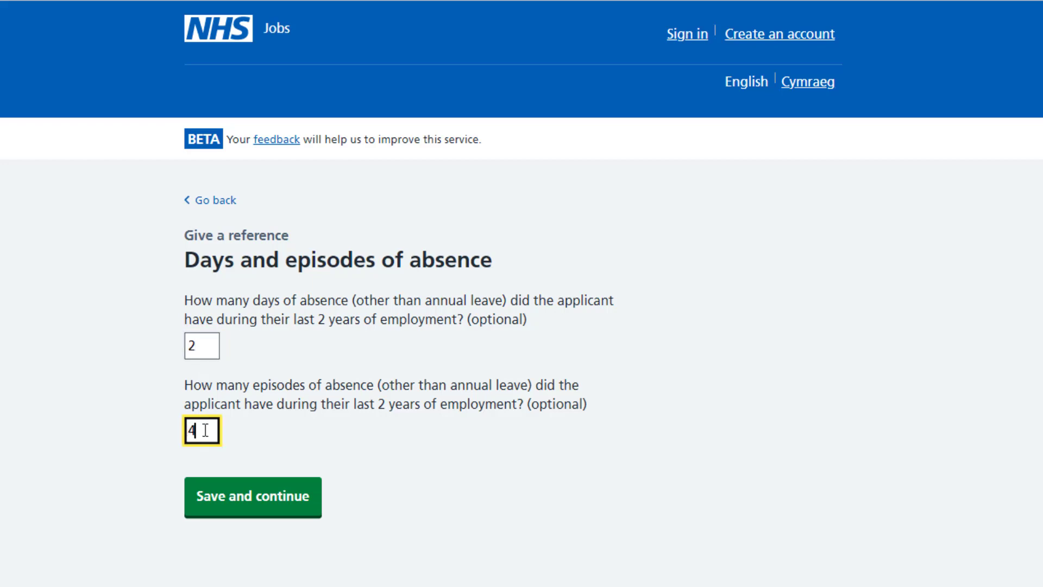
left_click(260, 514)
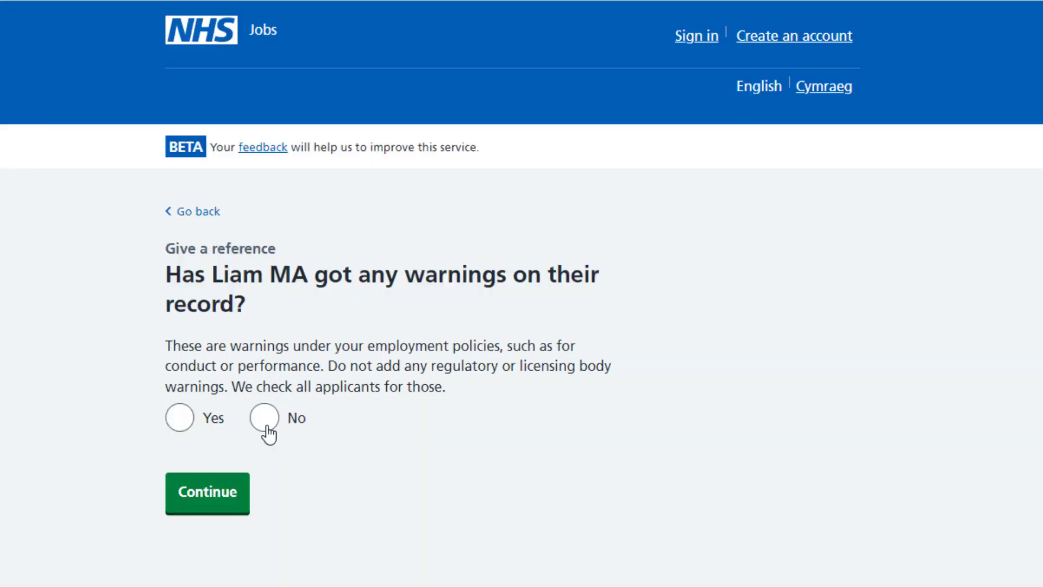
Step: Answer Yes to warnings and save the details 'Enter the details of the warning here.'
left_click(266, 429)
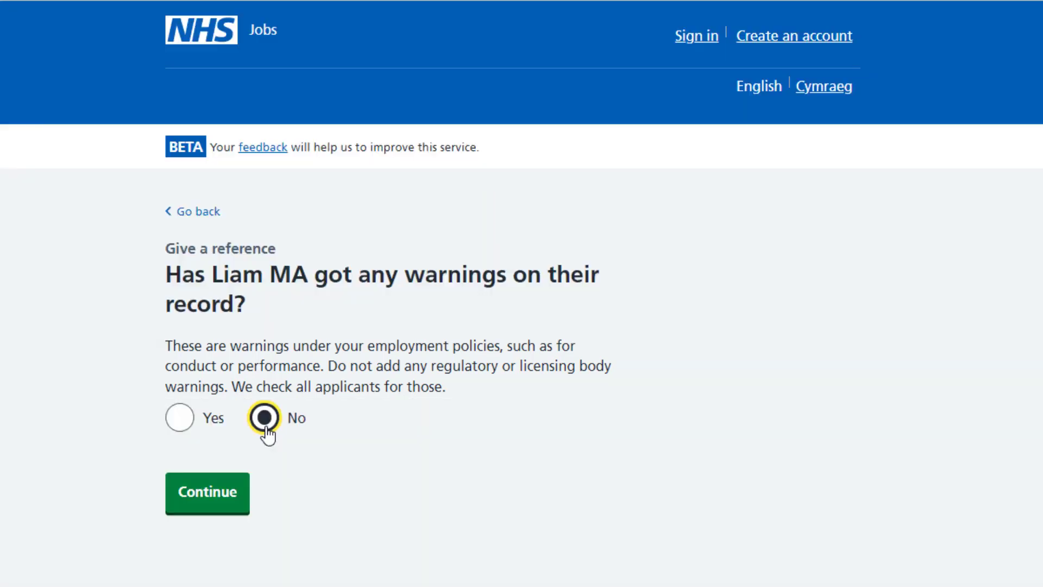
left_click(215, 512)
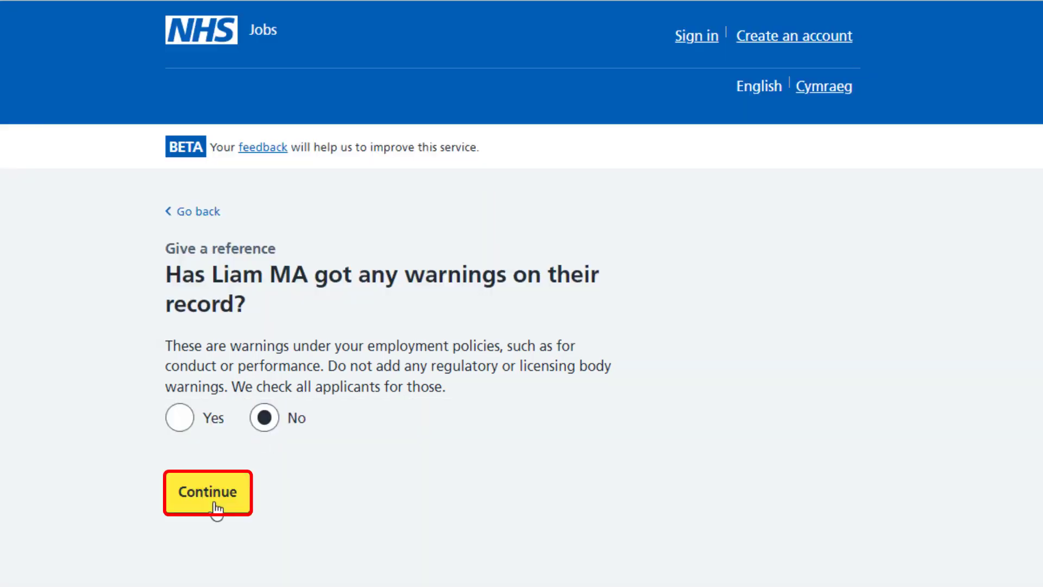
left_click(185, 420)
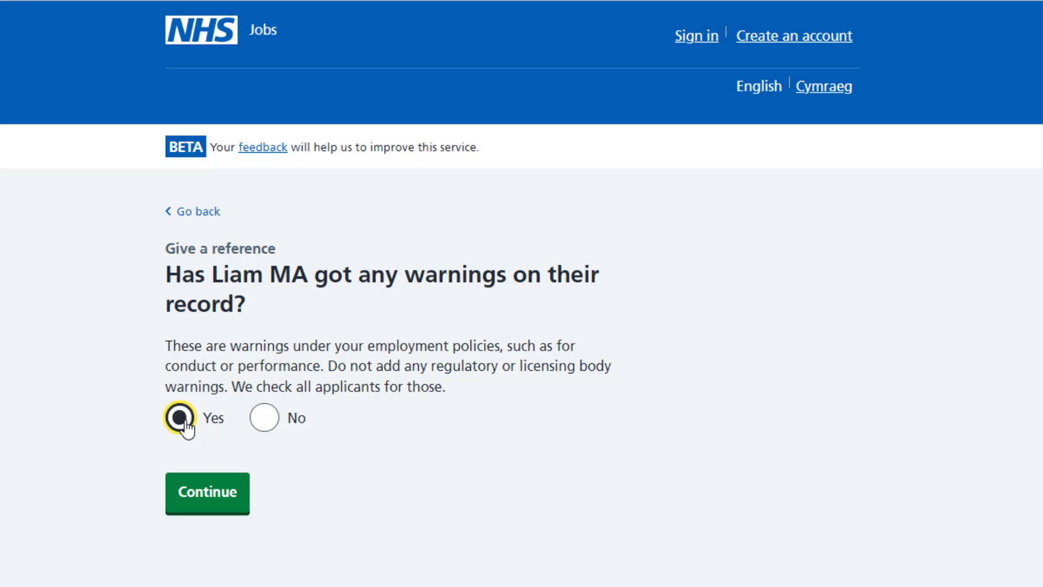
left_click(212, 511)
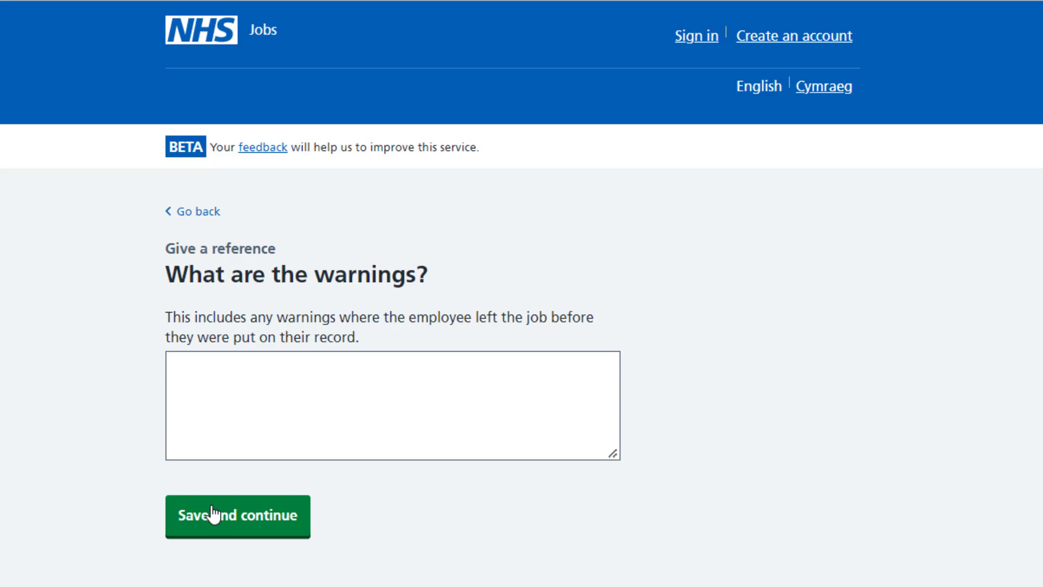
left_click(297, 399)
type("Enter the det")
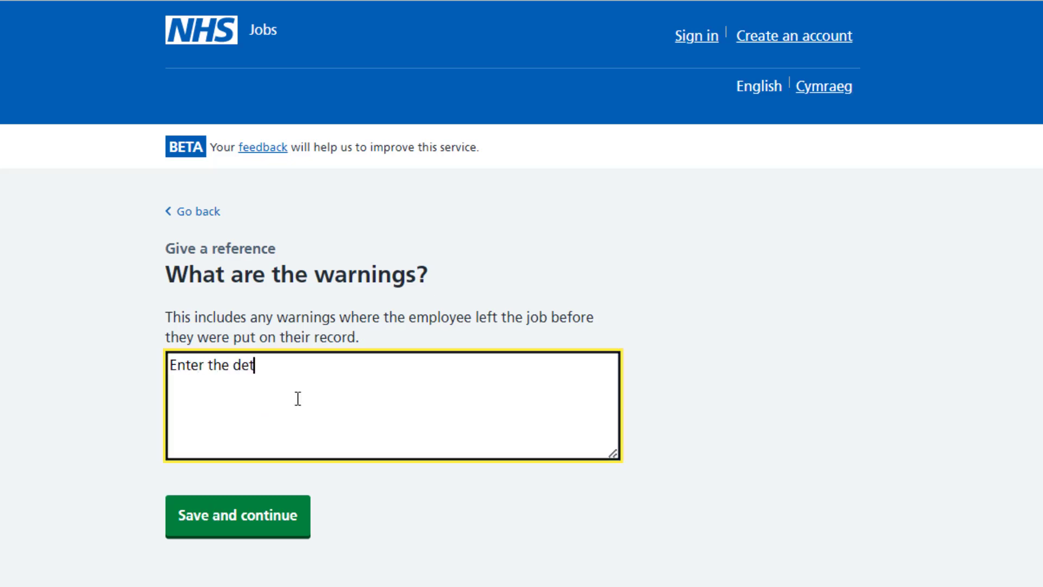
type("ails of the warning here.")
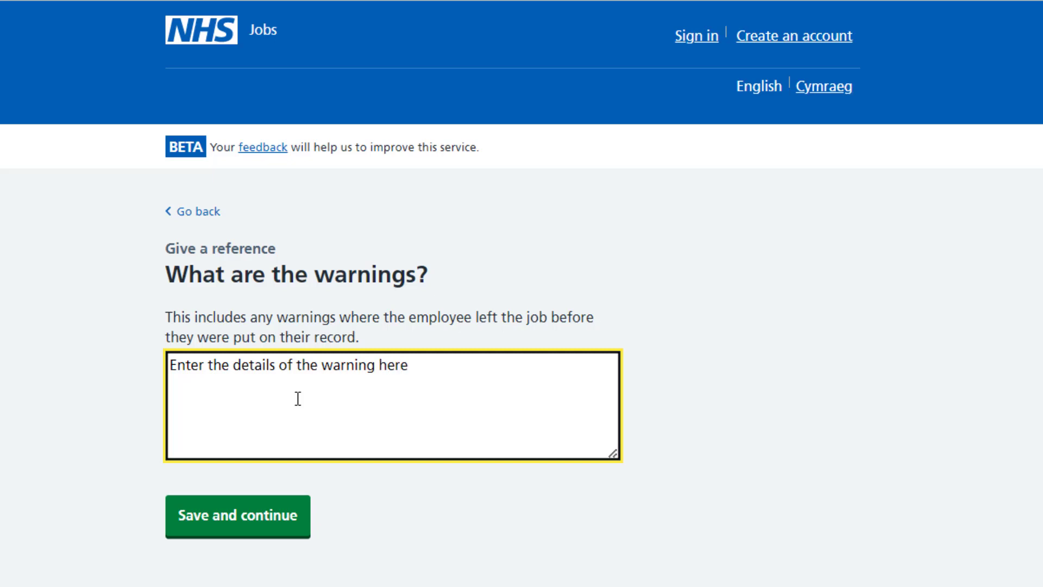
left_click(257, 535)
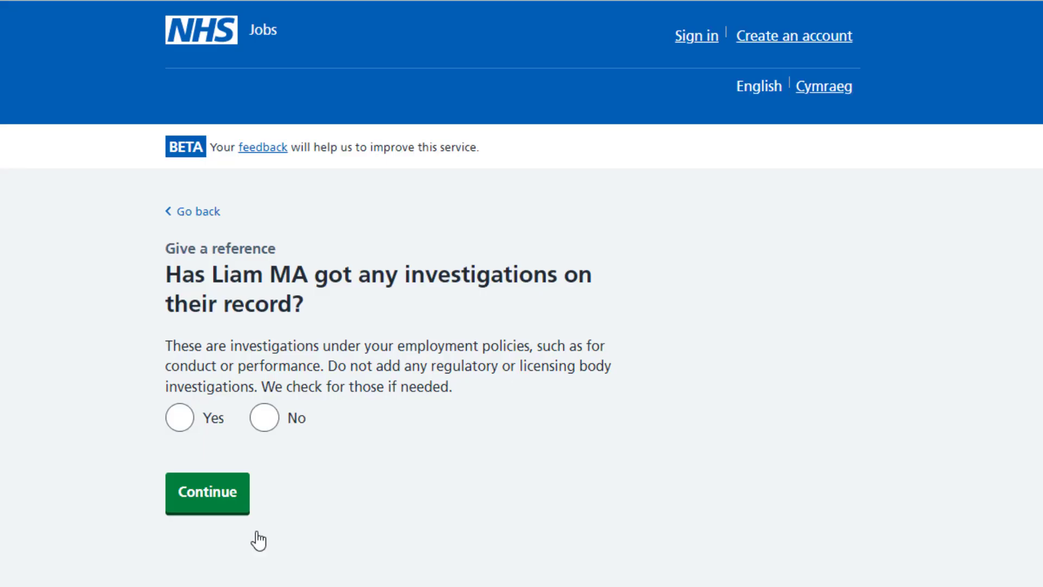
Step: Answer Yes to investigations and save the details 'Enter the details of the investigations here.'
left_click(266, 428)
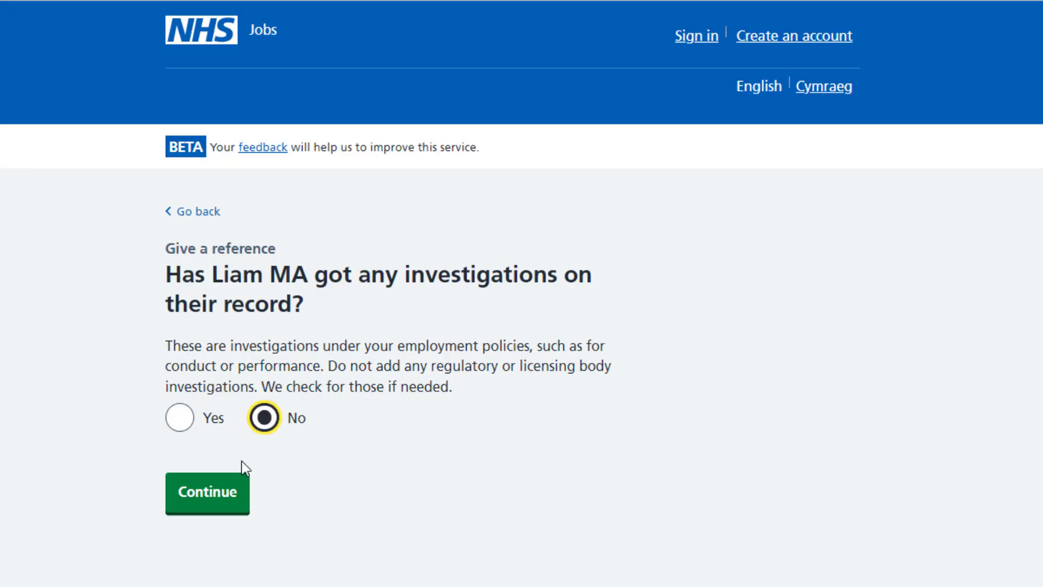
left_click(208, 508)
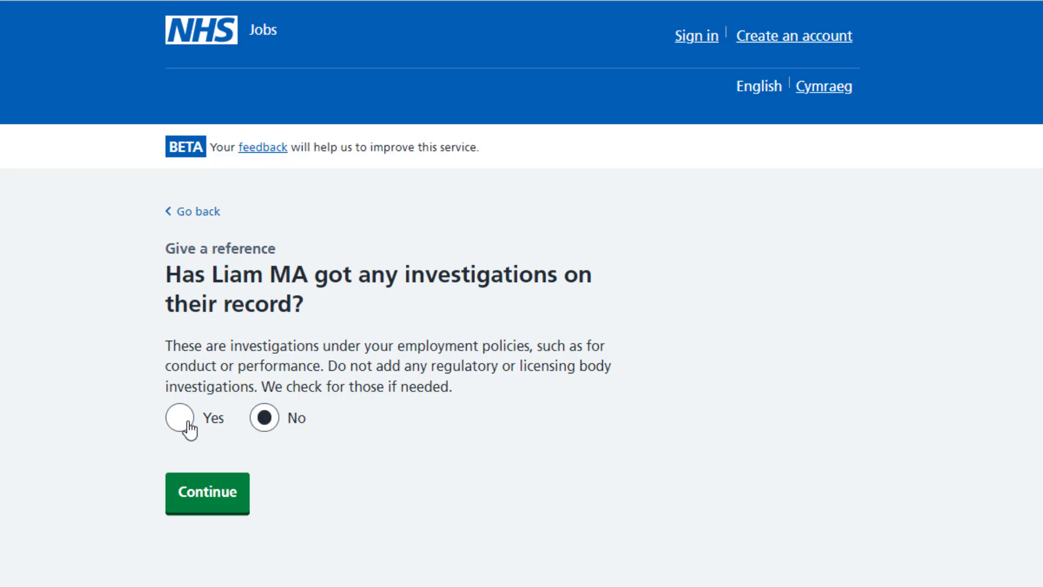
left_click(187, 427)
left_click(215, 510)
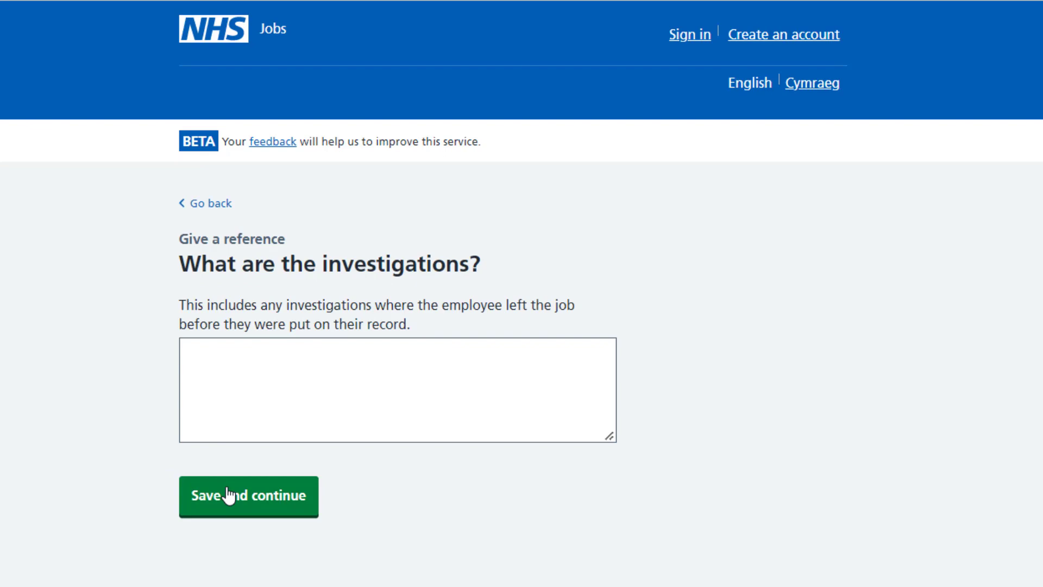
left_click(295, 370)
type("Enter the ")
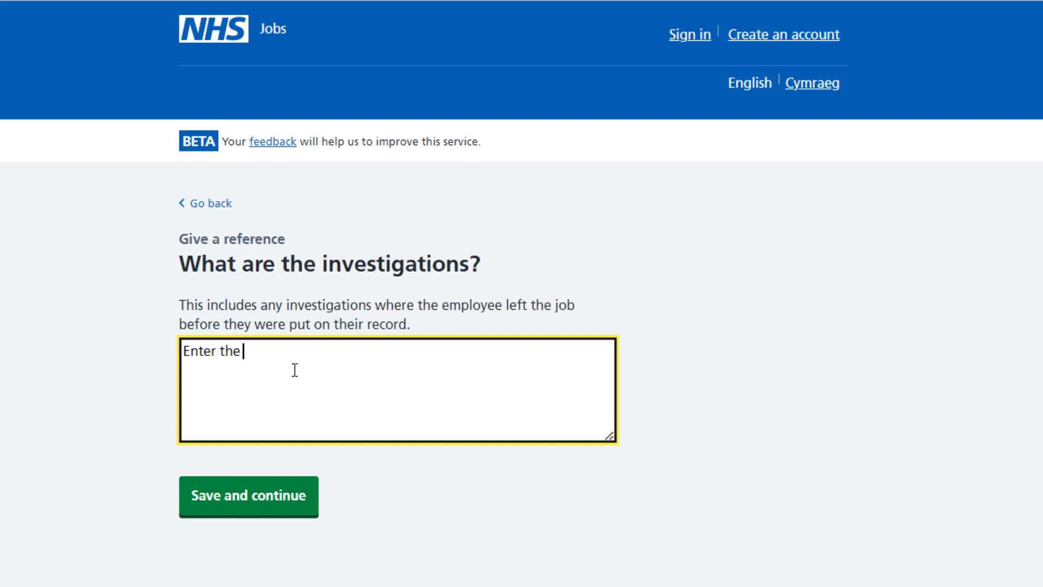
type("details of the investigations here.")
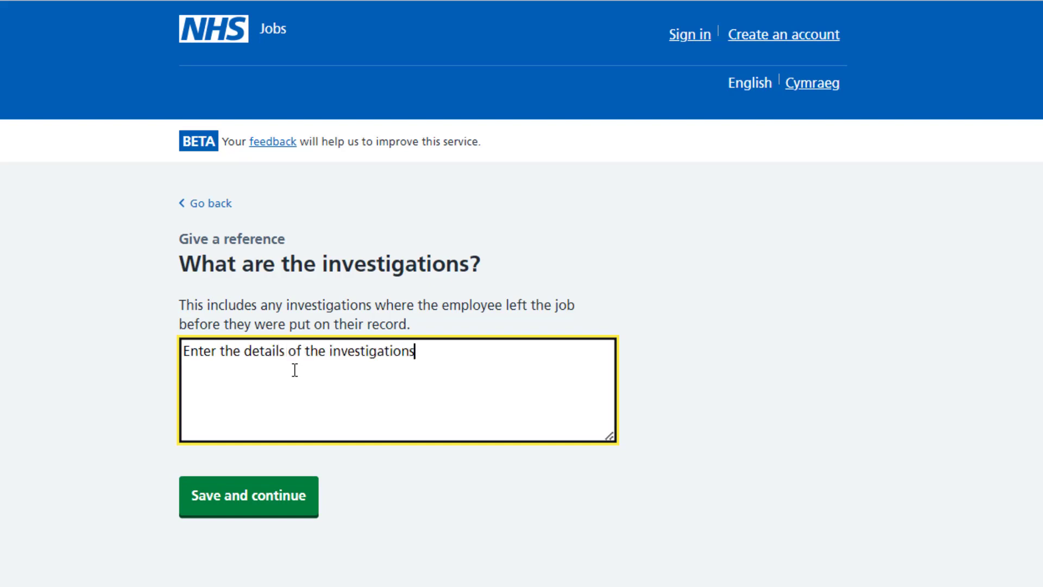
left_click(257, 513)
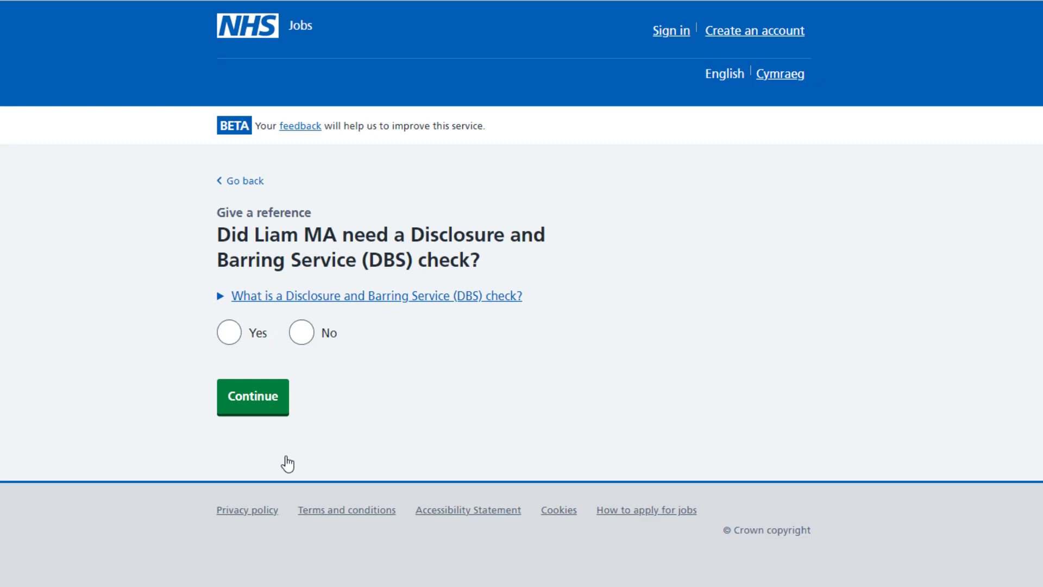
Step: Answer the DBS check question and set the DBS check level to Basic
left_click(222, 297)
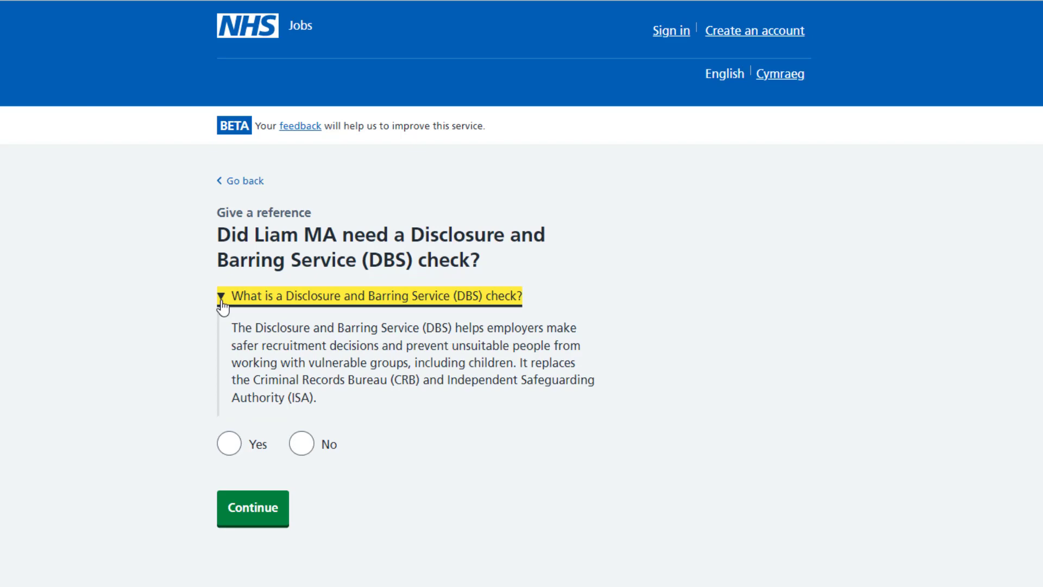
left_click(231, 446)
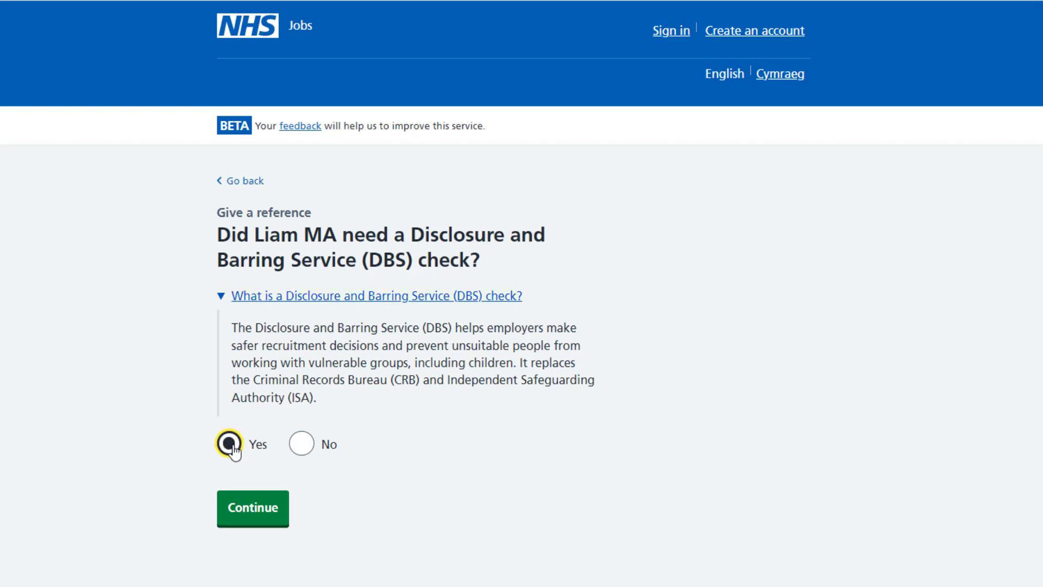
left_click(253, 515)
left_click(256, 522)
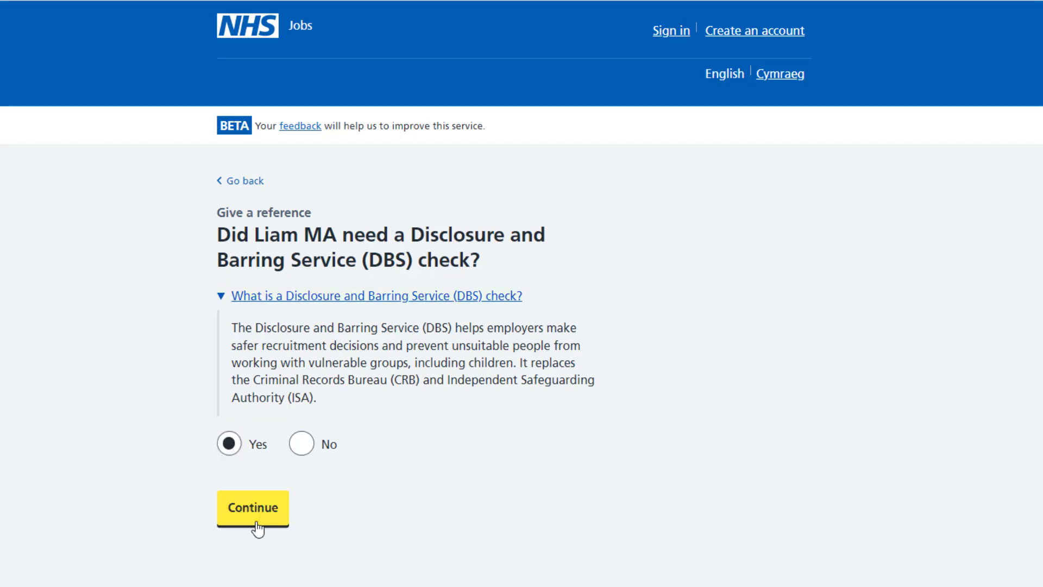
left_click(303, 451)
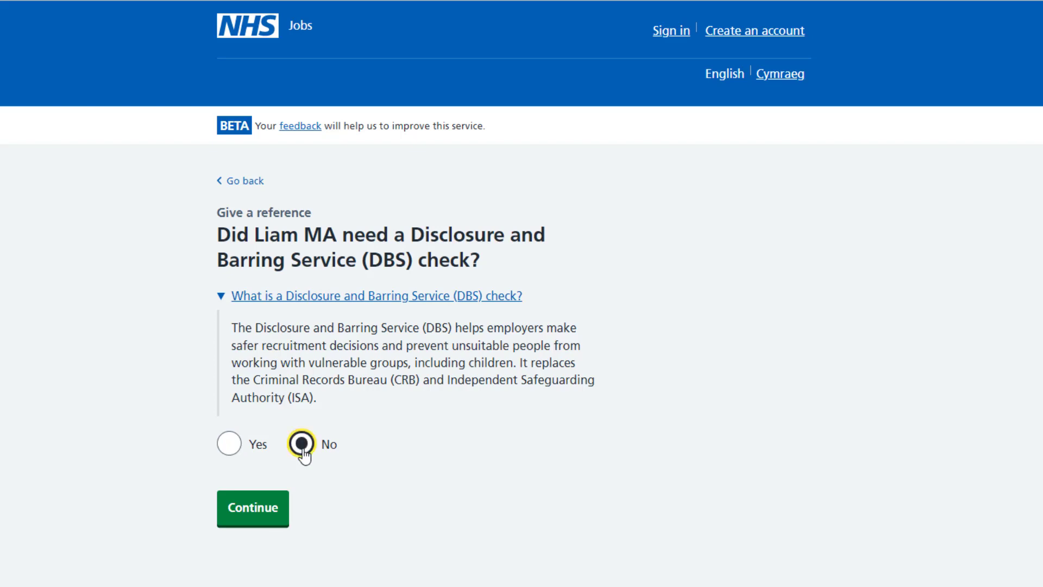
left_click(255, 524)
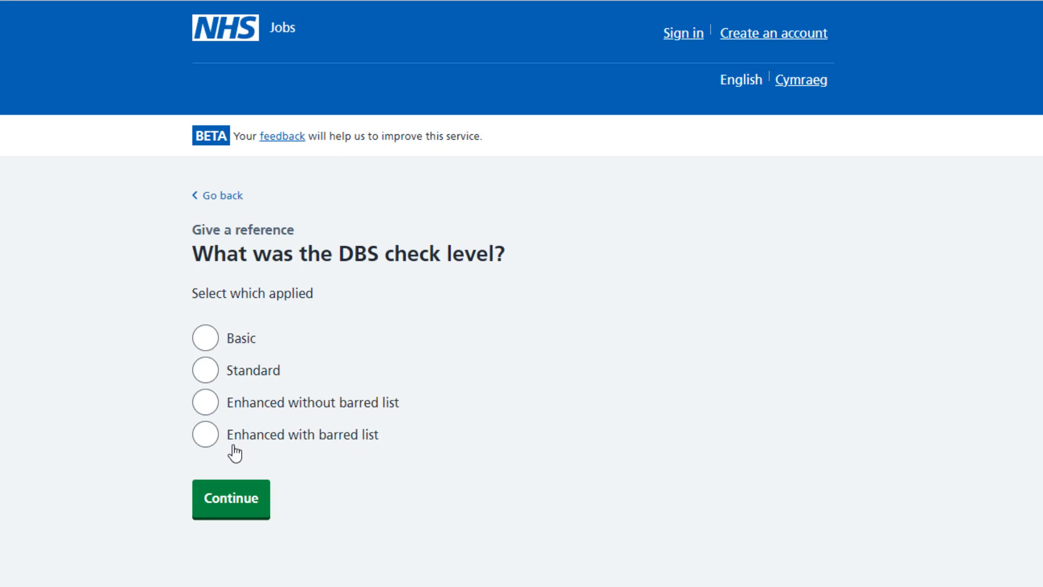
left_click(209, 345)
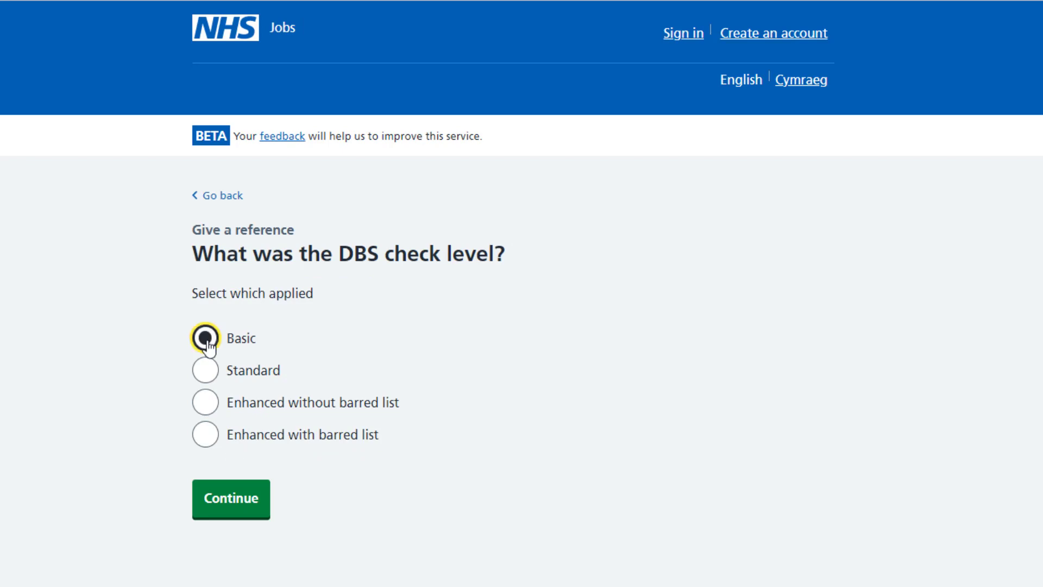
left_click(237, 513)
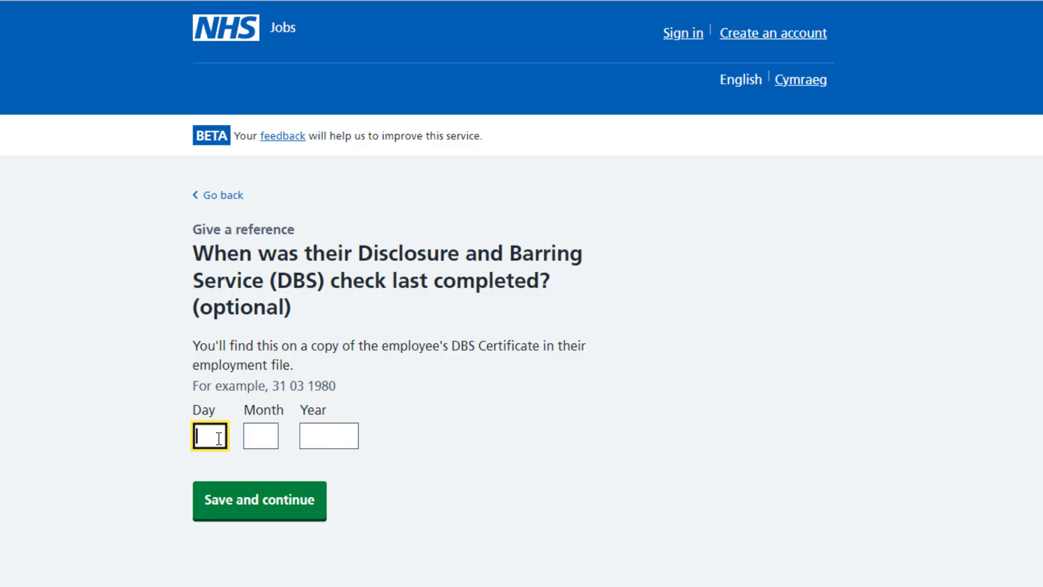
Step: Enter 01 01 2022 as the DBS completion date and save
type("01")
left_click(252, 435)
type("01")
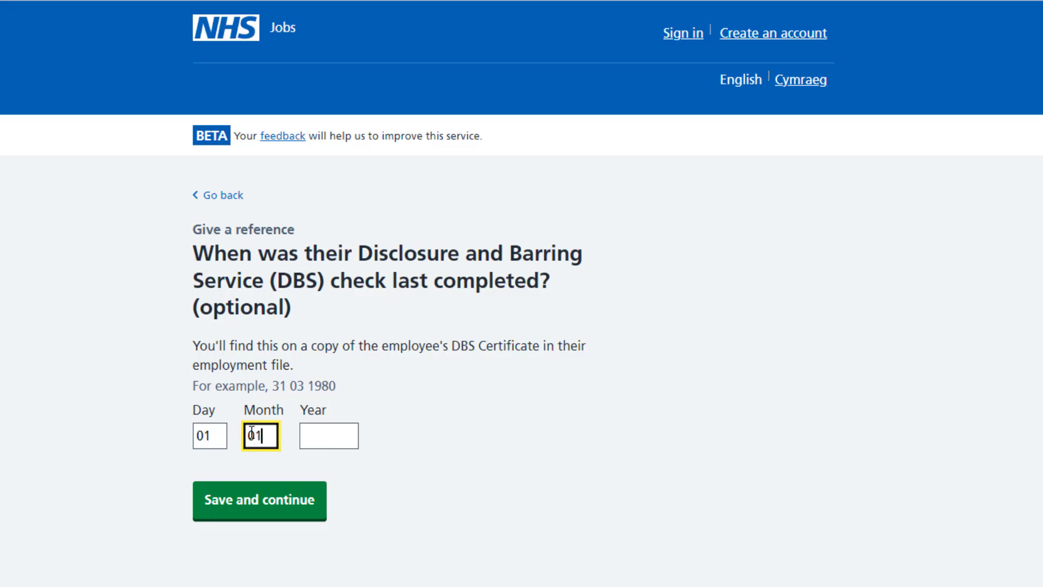
left_click(322, 437)
type("2022")
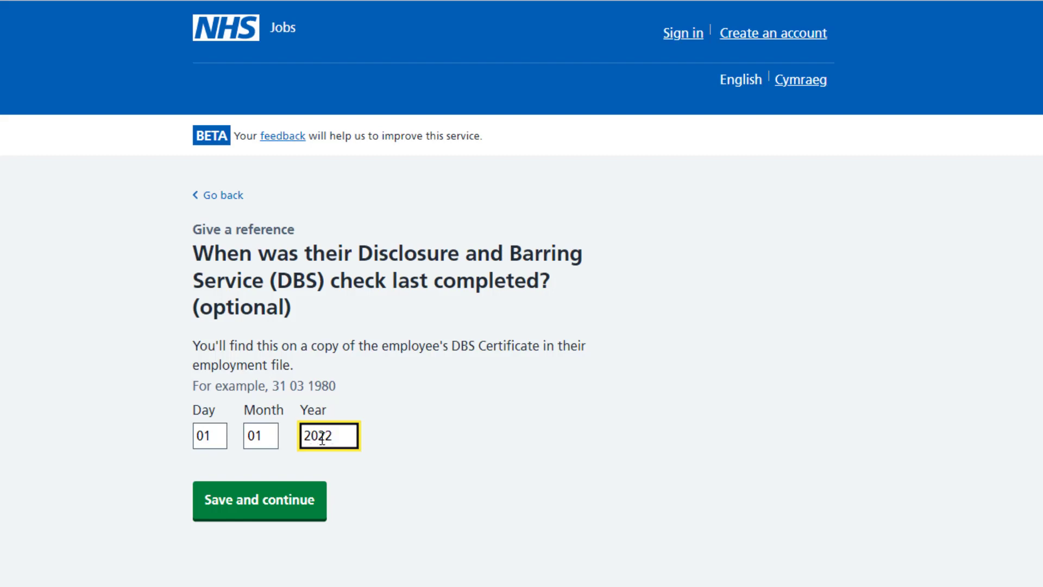
left_click(267, 513)
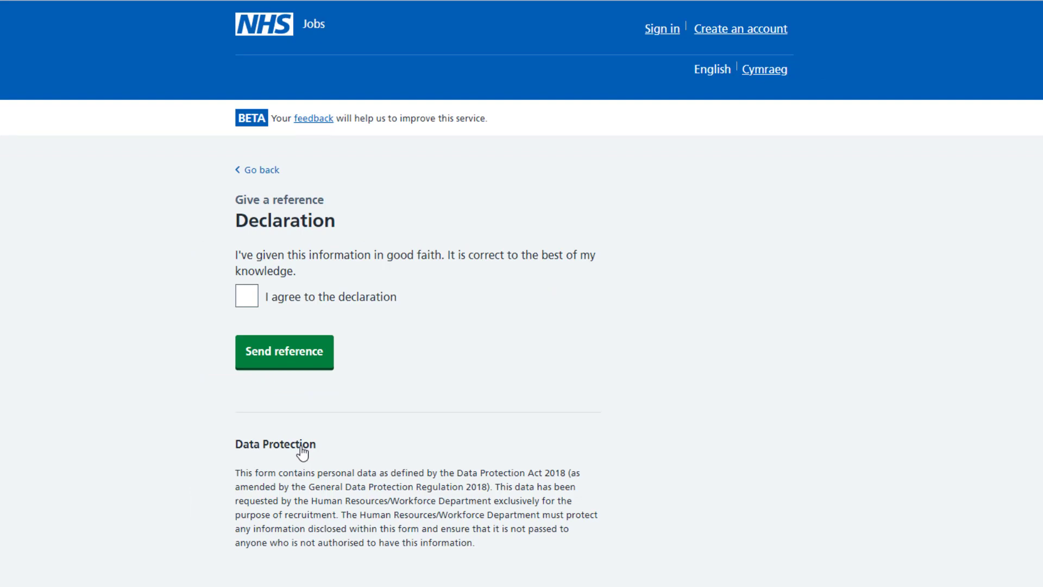
Step: Tick 'I agree to the declaration' and send the reference
left_click(250, 298)
left_click(287, 368)
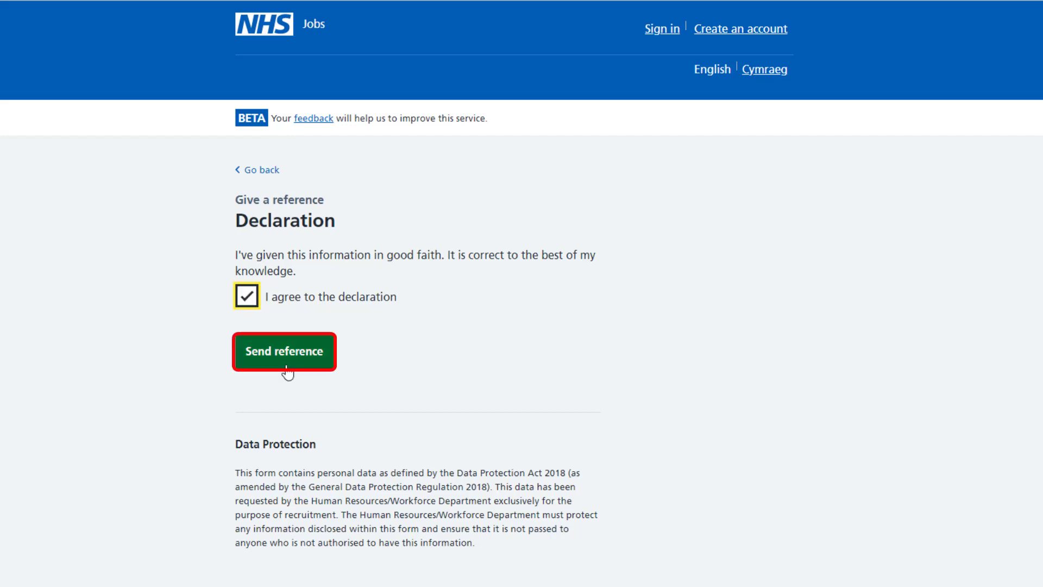
left_click(287, 373)
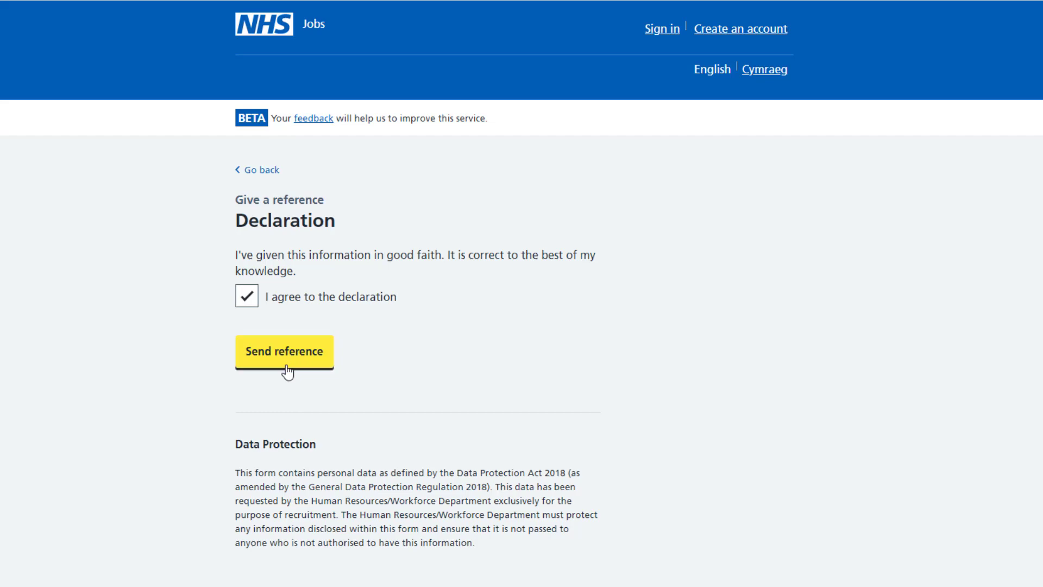